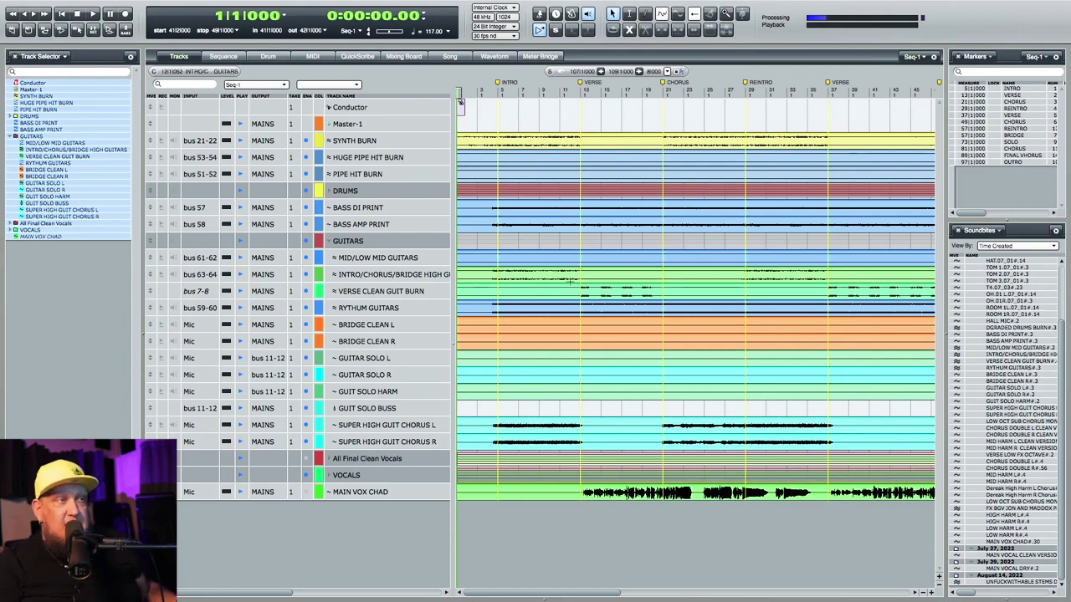
- Select the GUITAR SOLO R track and zoom the timeline out, back in to fit, then out again
click(556, 368)
key(super+bracketleft)
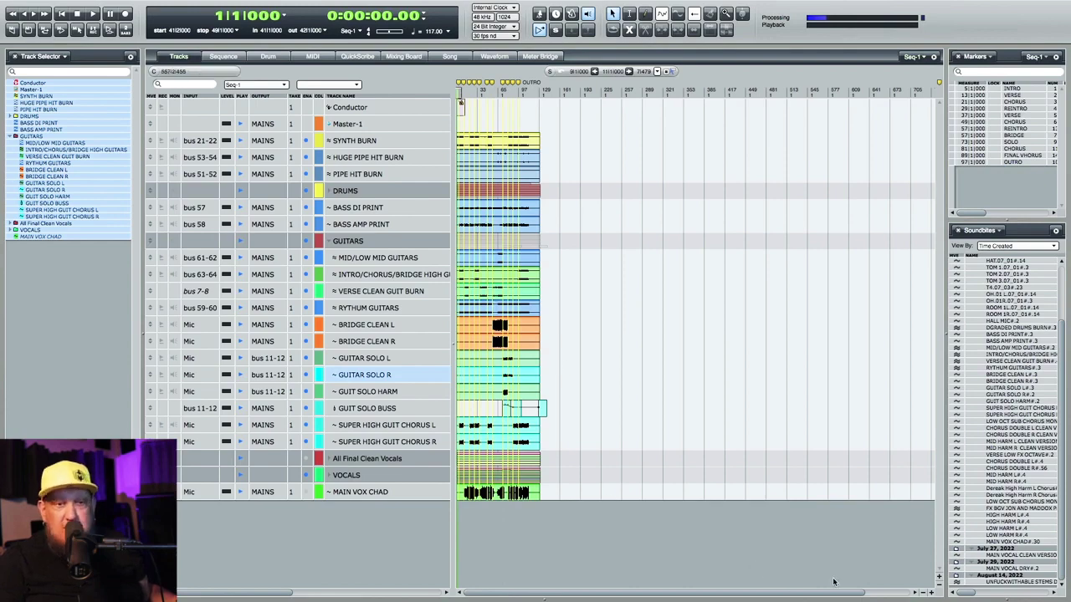
click(931, 592)
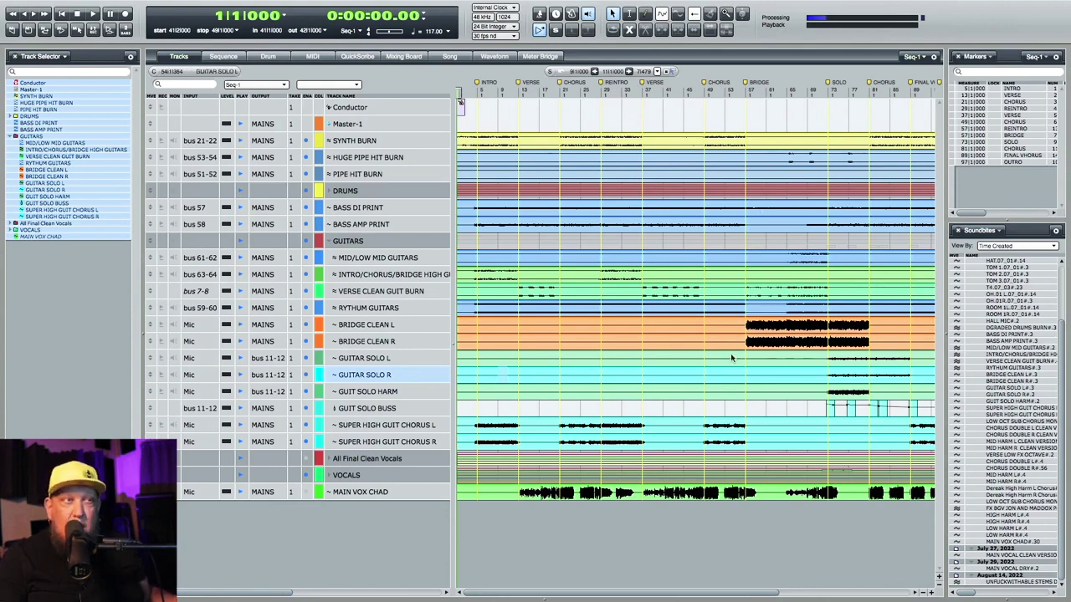
key(super+bracketleft)
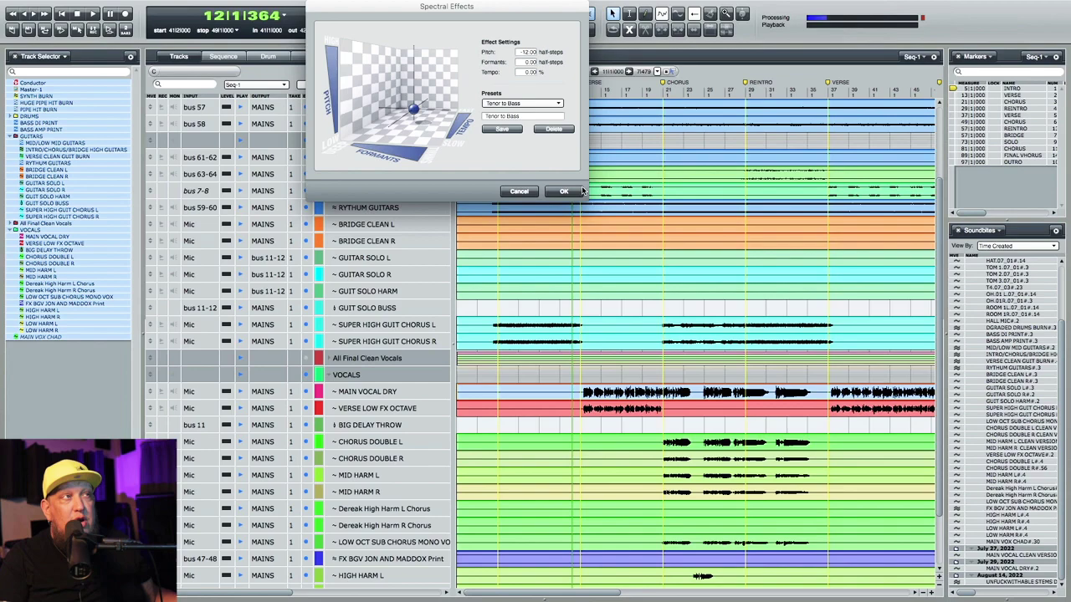
- Drag the Tenor to Bass Spectral Effects dialog to the centre of the screen
drag(537, 12, 618, 219)
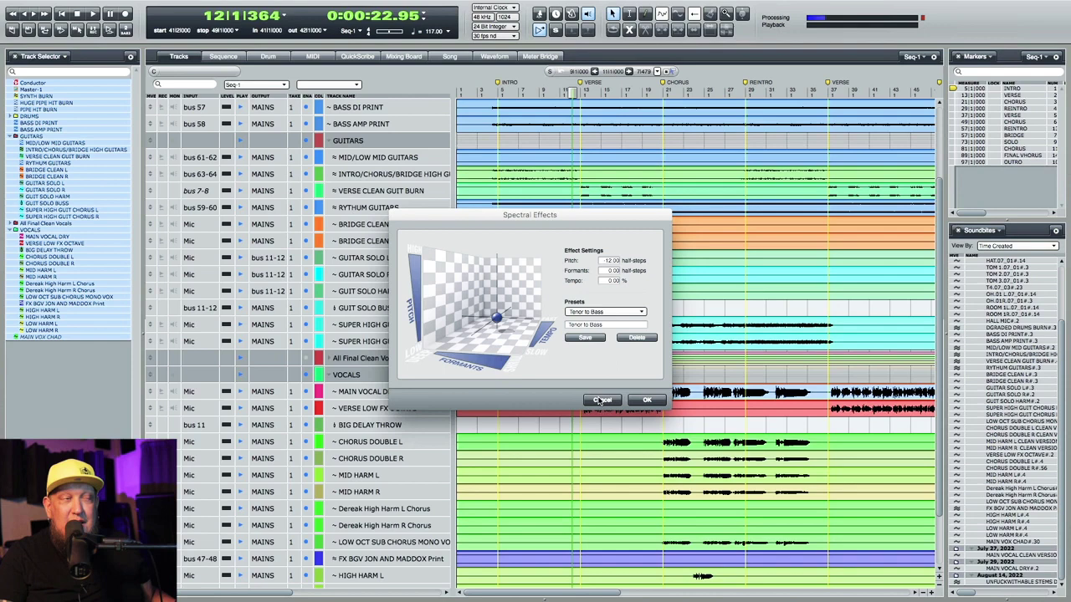
- Cancel the spectral effect and start playback from bar 12
click(600, 401)
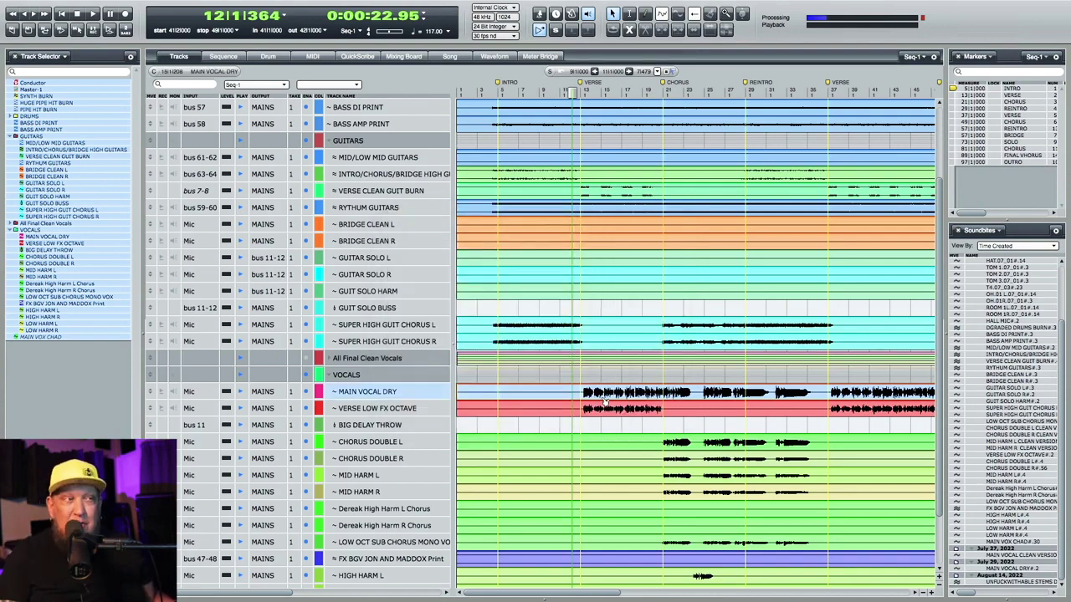
click(577, 94)
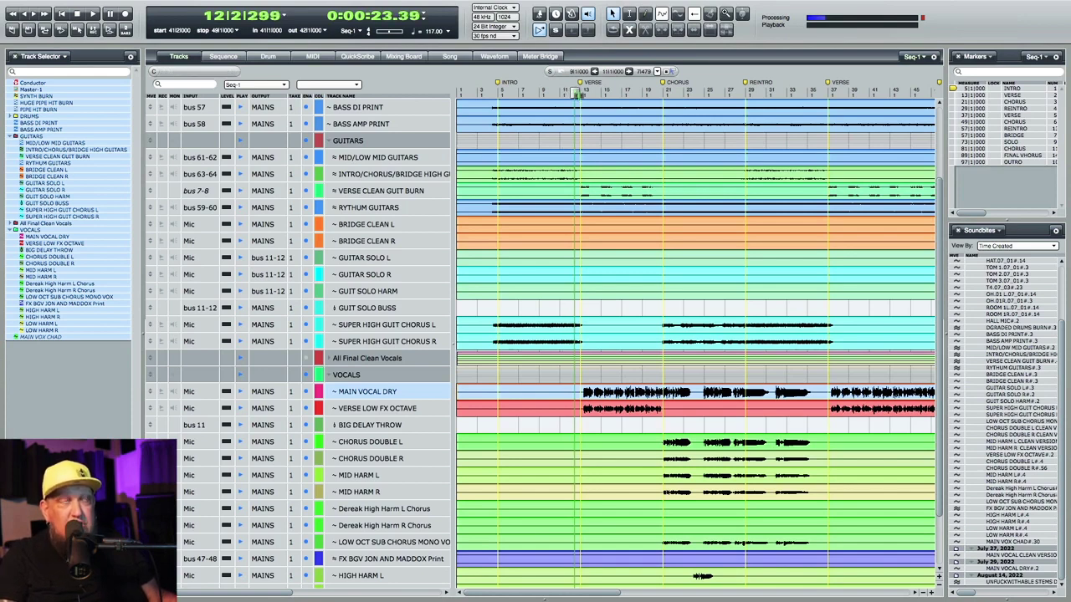
key(space)
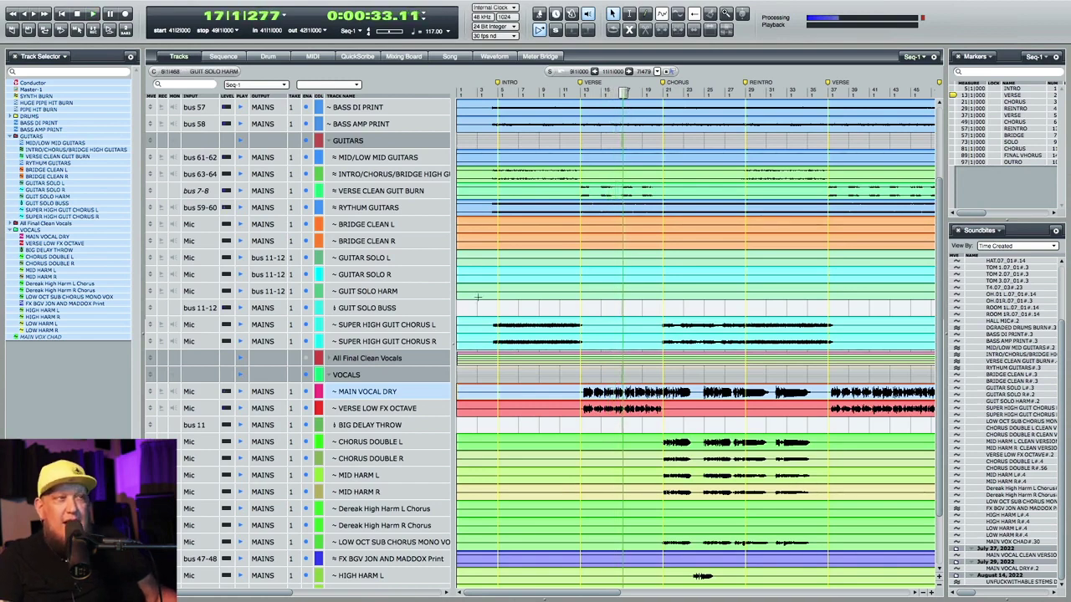
- Turn on solo mode and restart playback from bar 13
click(556, 30)
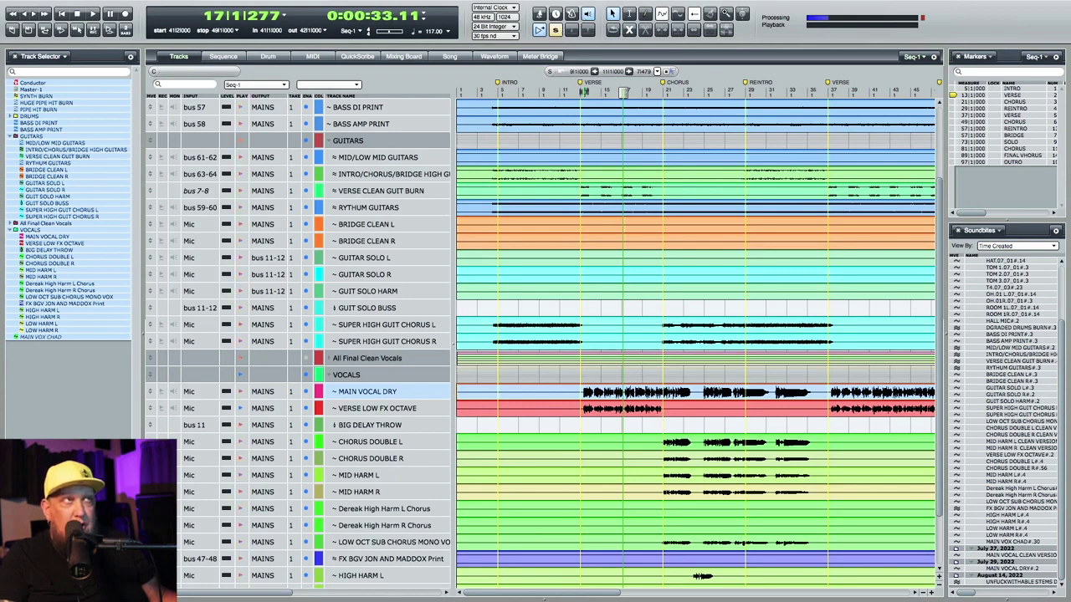
click(584, 92)
key(space)
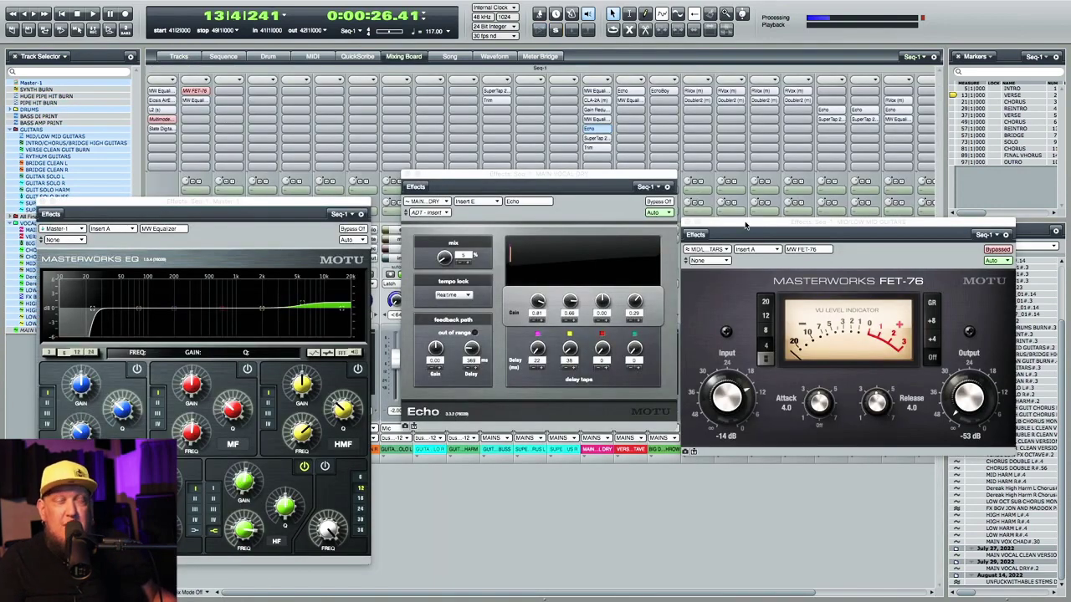
- Move the FET-76 compressor window slightly higher on screen
drag(744, 224, 752, 205)
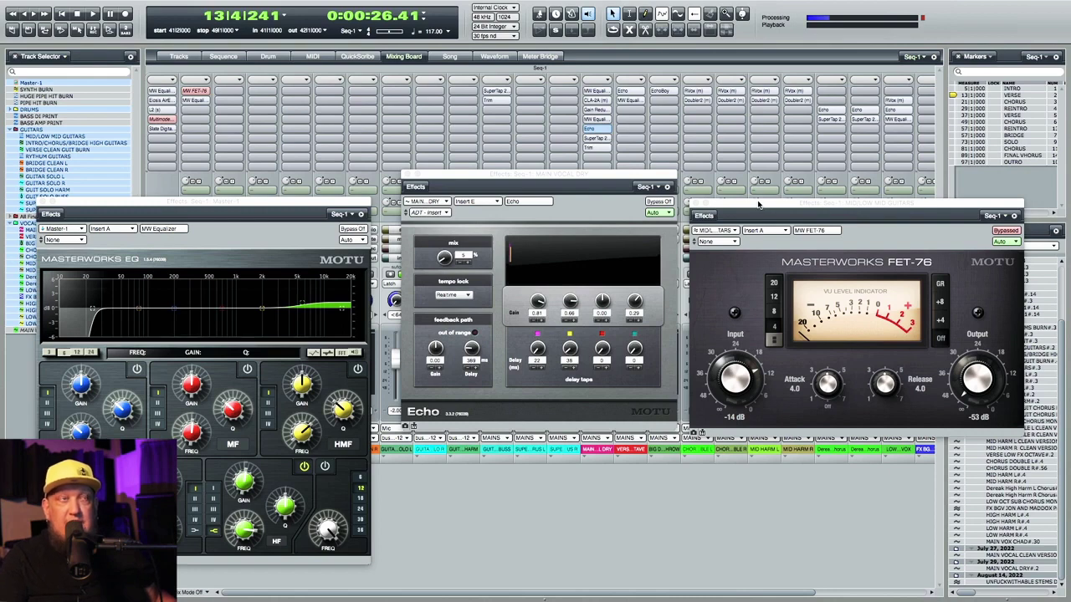
drag(758, 203, 751, 180)
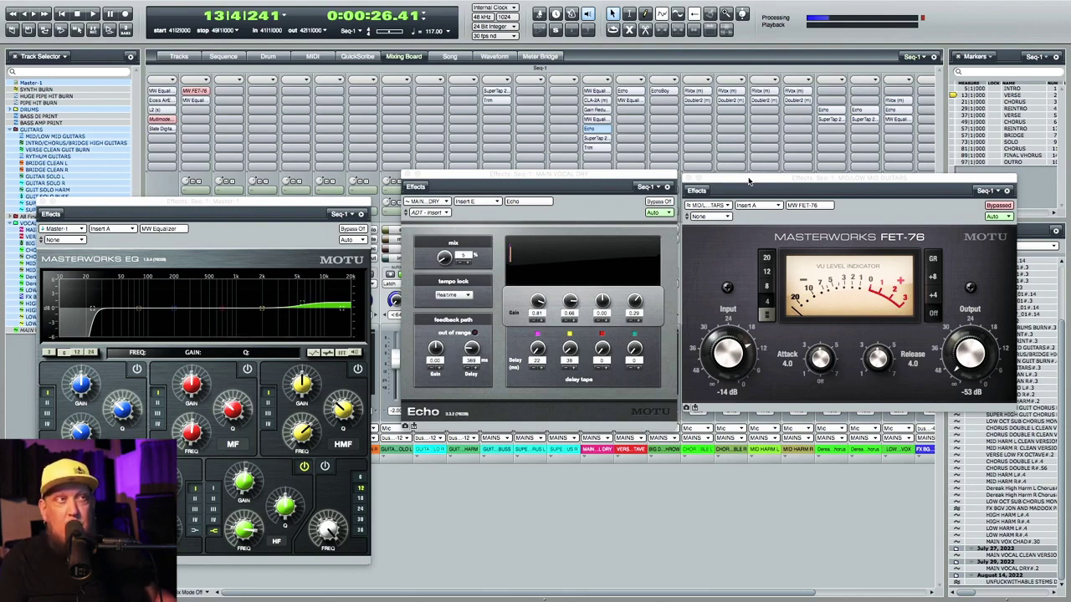
- Close the FET-76 window, shift the Echo window, enable solo mode and start playback
click(687, 178)
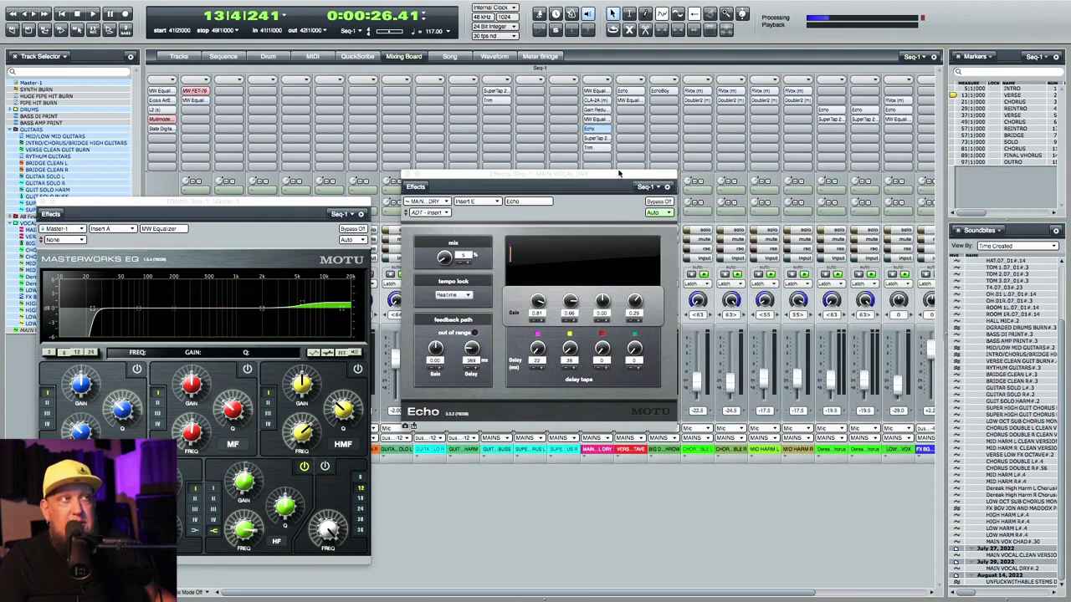
drag(618, 173, 672, 159)
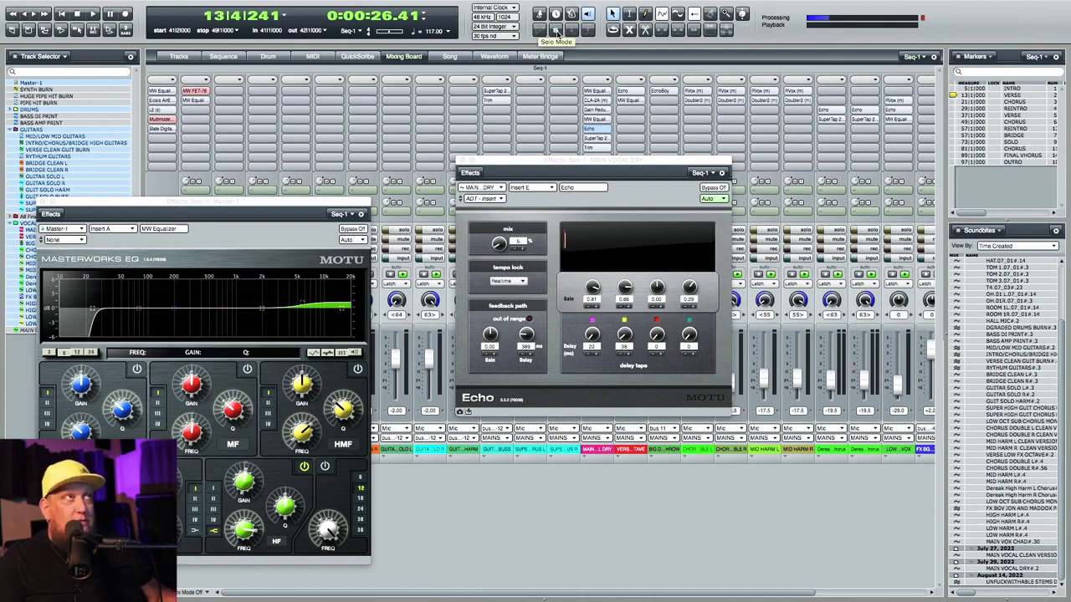
click(555, 31)
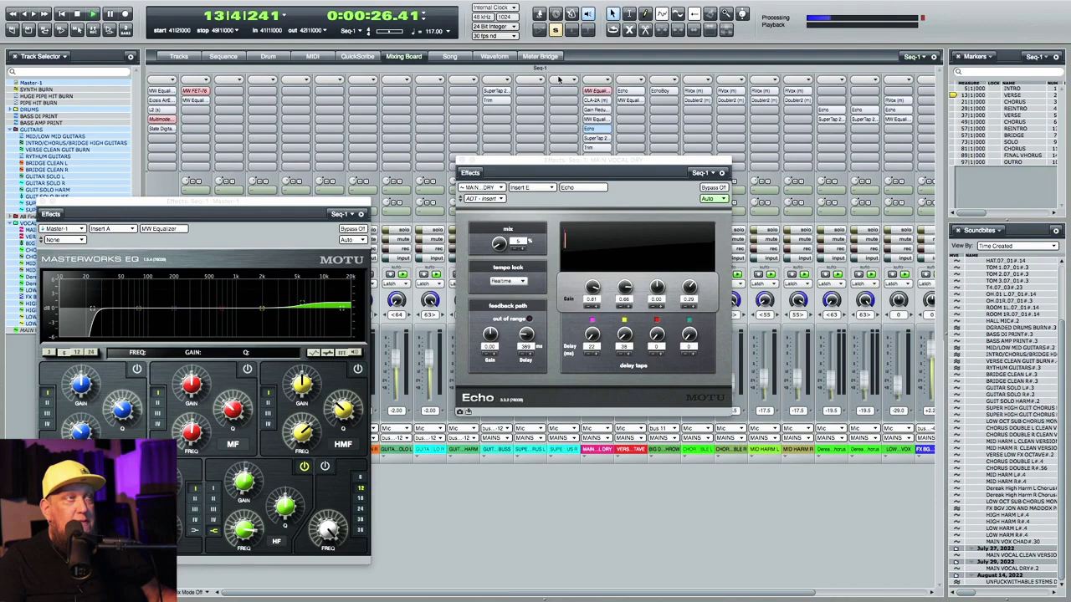
key(space)
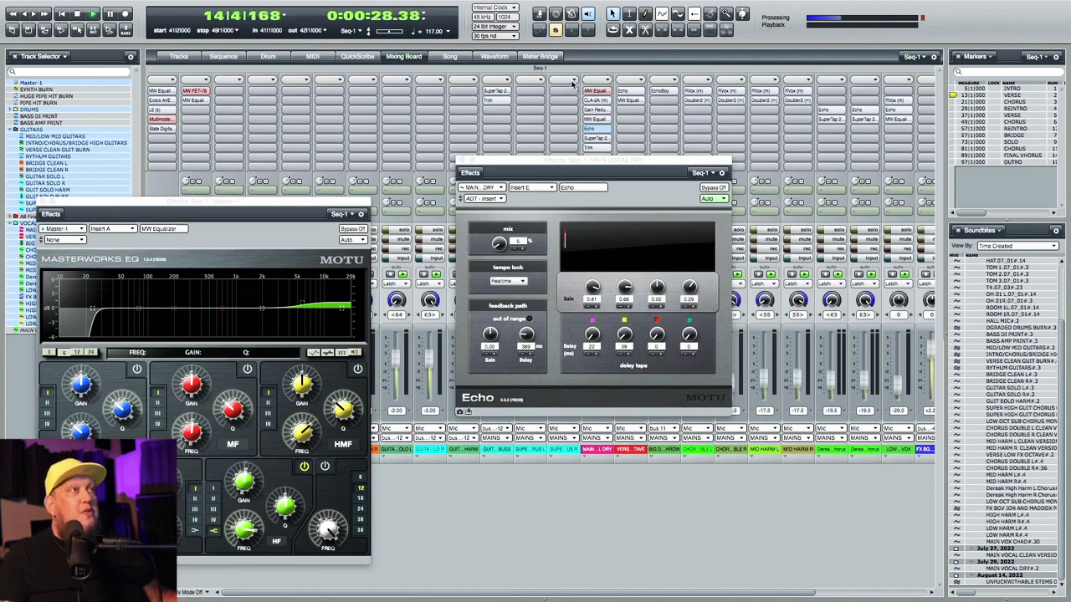
- Solo the MAIN VOCAL DRY channel and park the Echo window near the top
drag(559, 170, 568, 367)
click(602, 230)
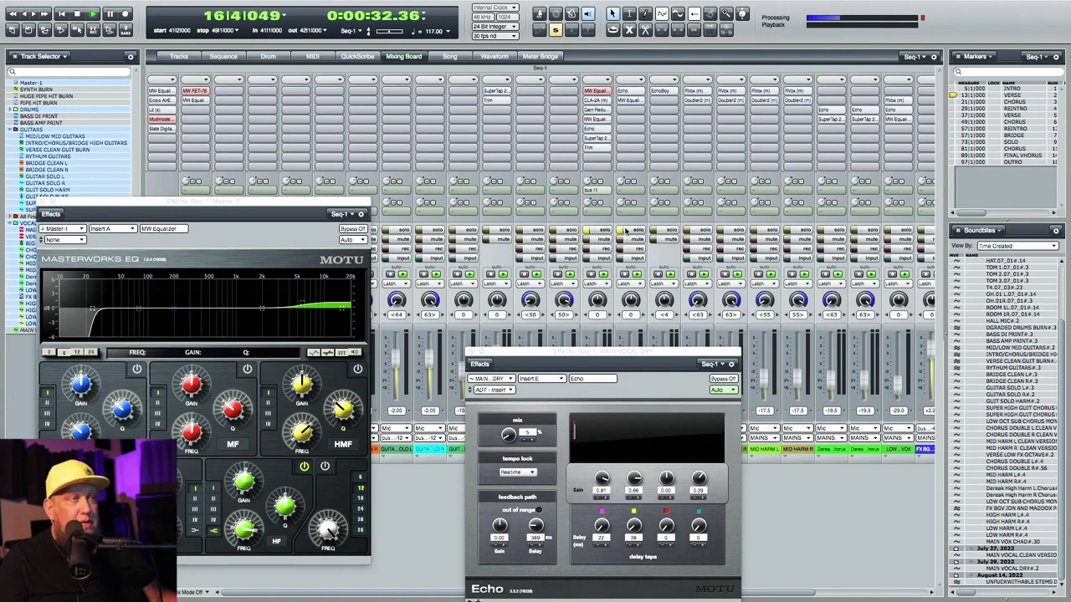
drag(596, 352, 521, 412)
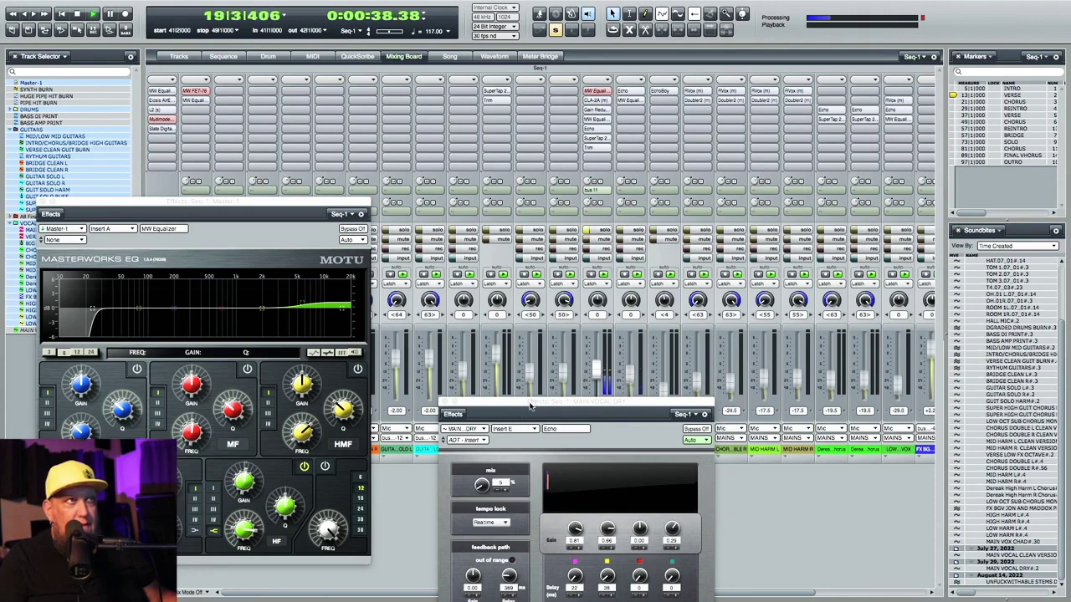
drag(522, 412, 536, 182)
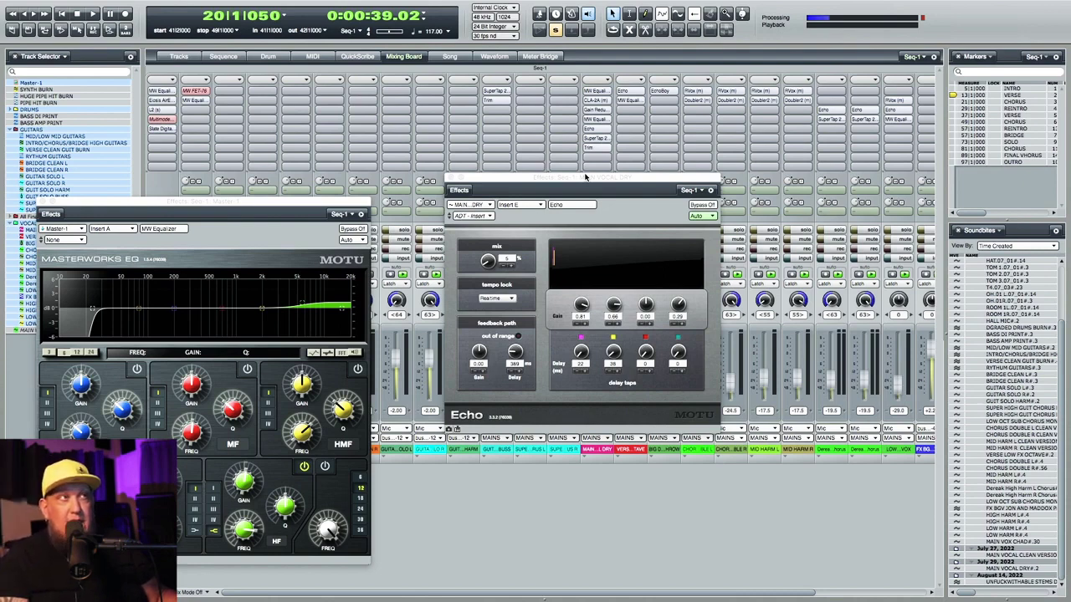
drag(585, 177, 602, 173)
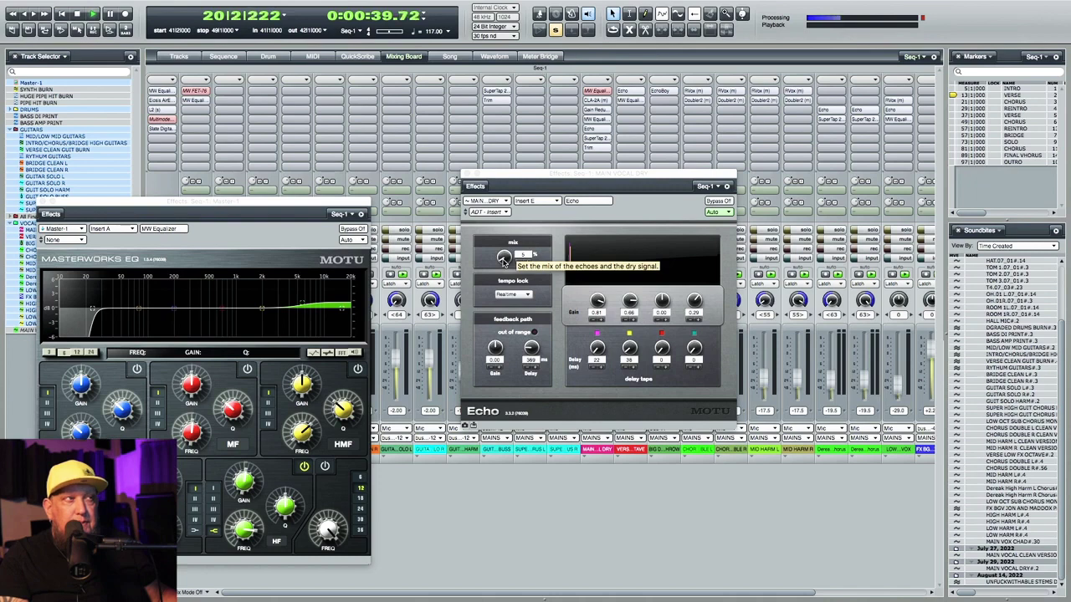
- Turn up the Echo mix knob, close Echo with Cmd+W, and centre the Masterworks EQ window
drag(504, 259, 503, 217)
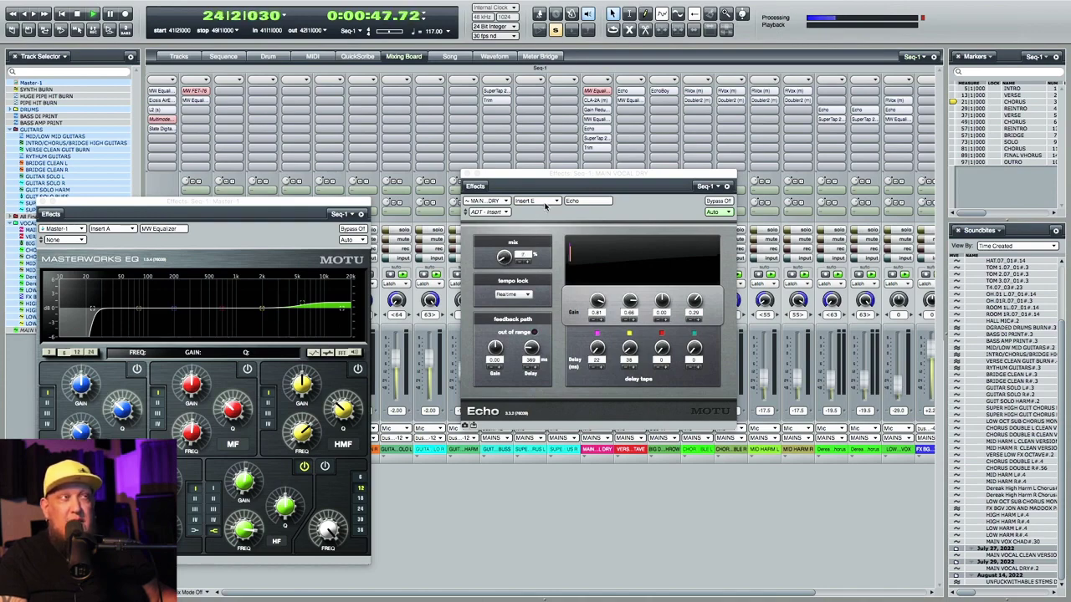
key(super+w)
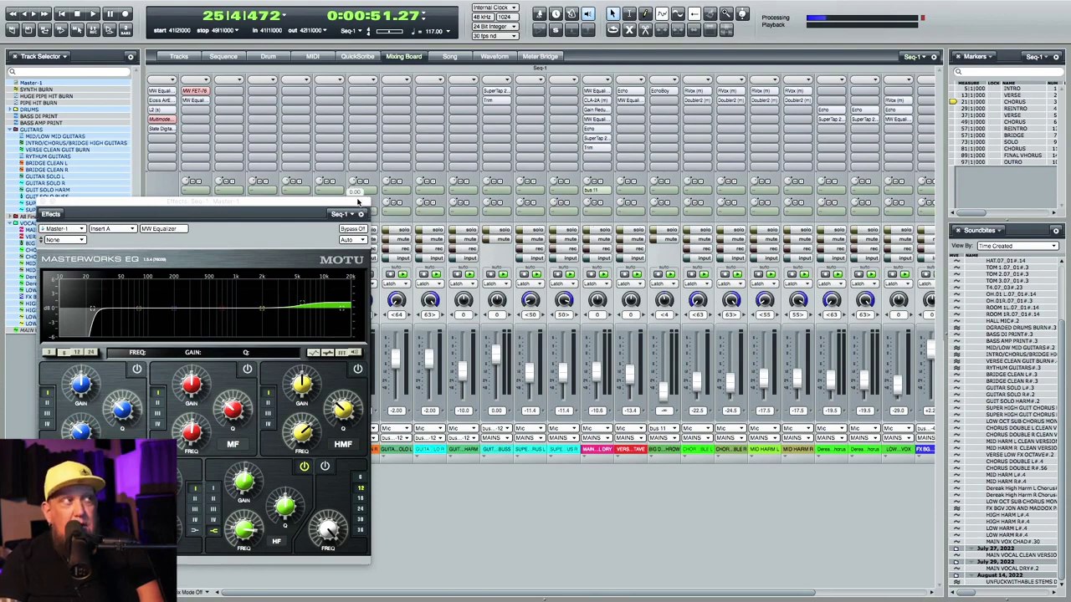
drag(358, 203, 635, 86)
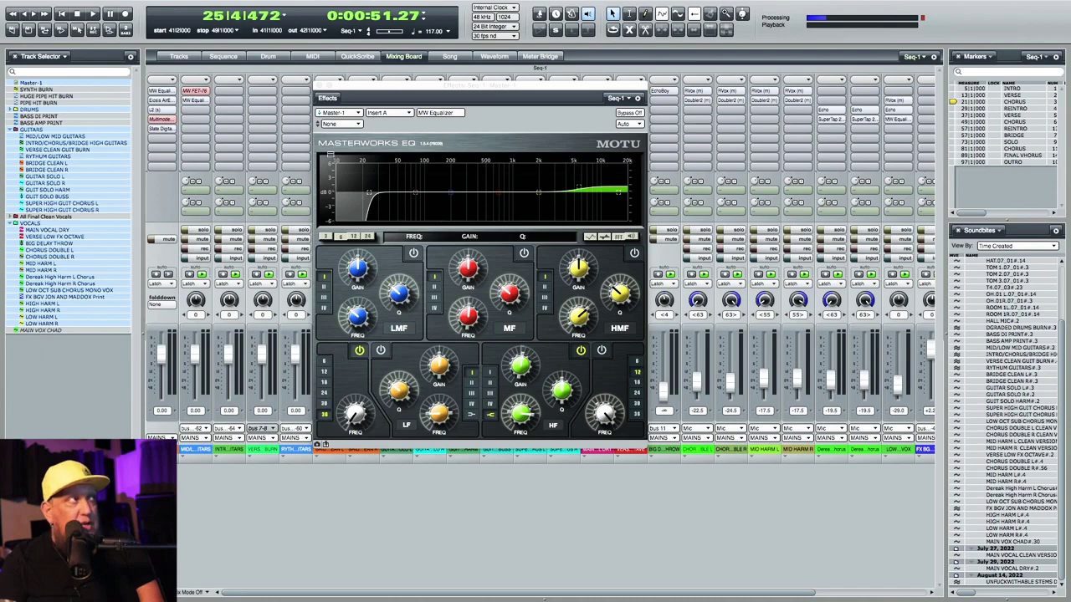
- Open the master's Insert B Eiosis AirEQ, then close it and the MasterWorks EQ window
click(161, 100)
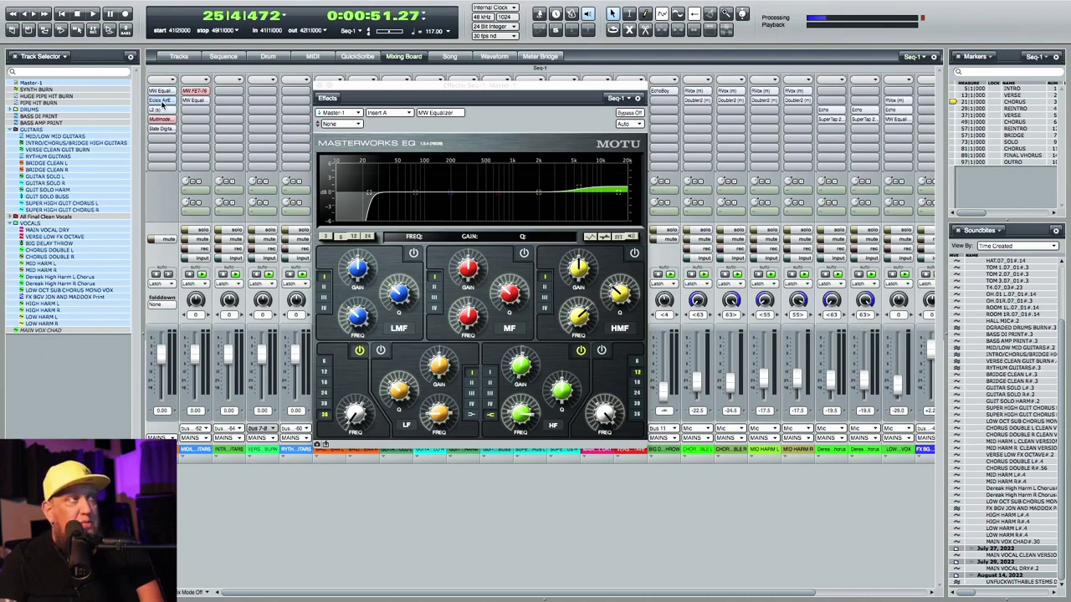
click(259, 105)
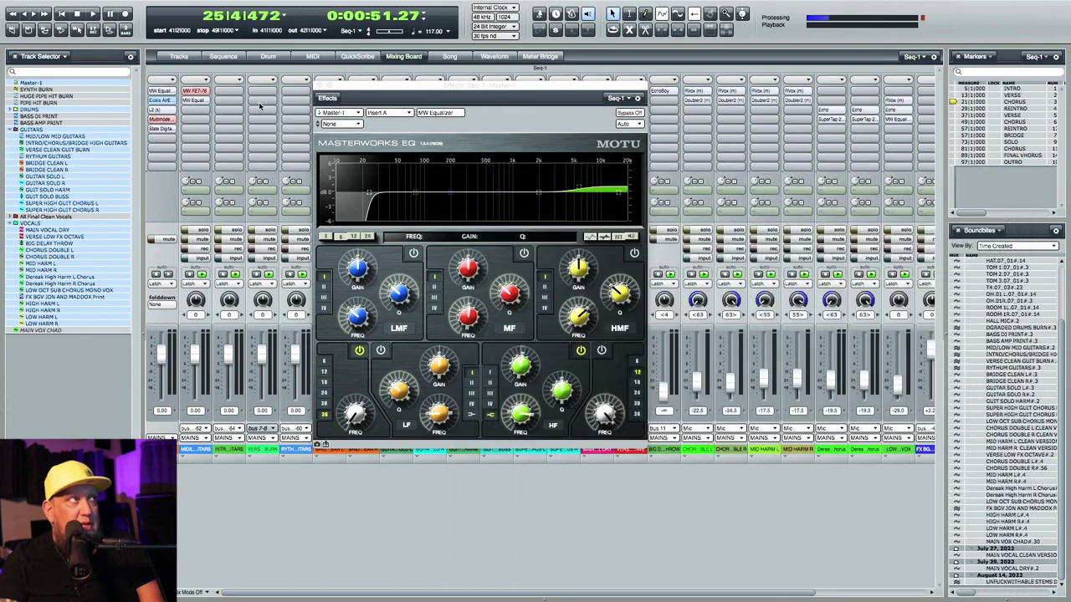
click(319, 86)
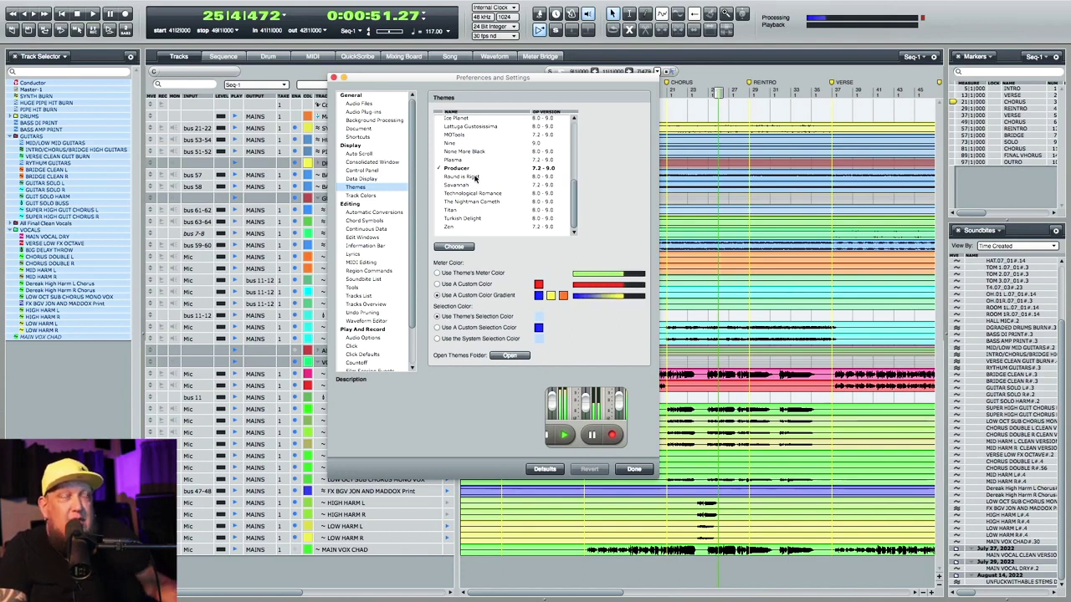
- Scroll up the Themes list and select Lattuga Gustosissima
scroll(472, 176, up, 3)
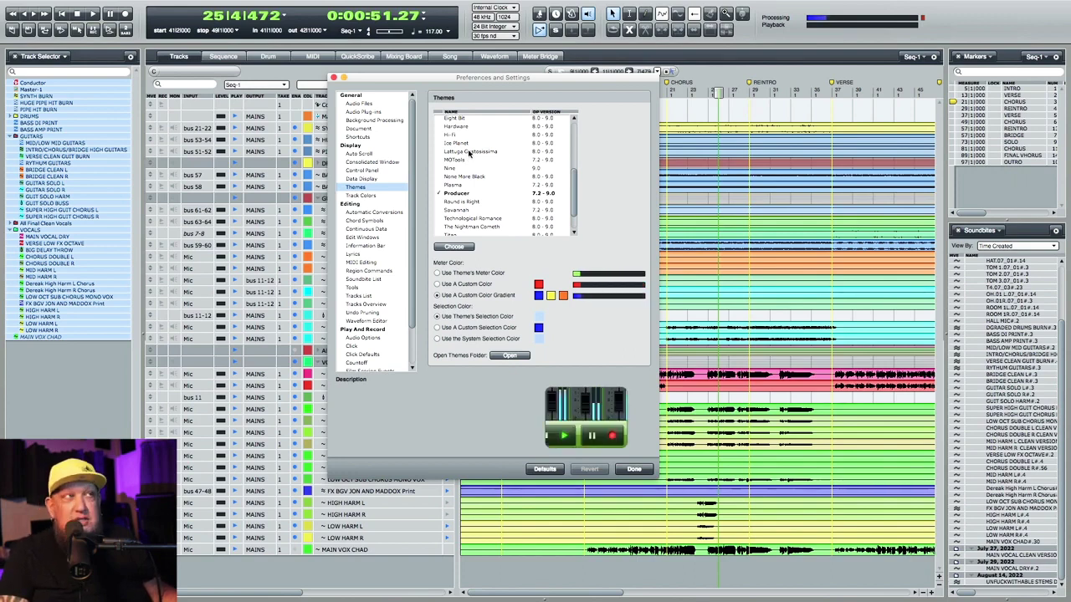
click(469, 153)
- Apply Lattuga Gustosissima, show the Mixing Board, then switch to the Plasma theme
double_click(469, 153)
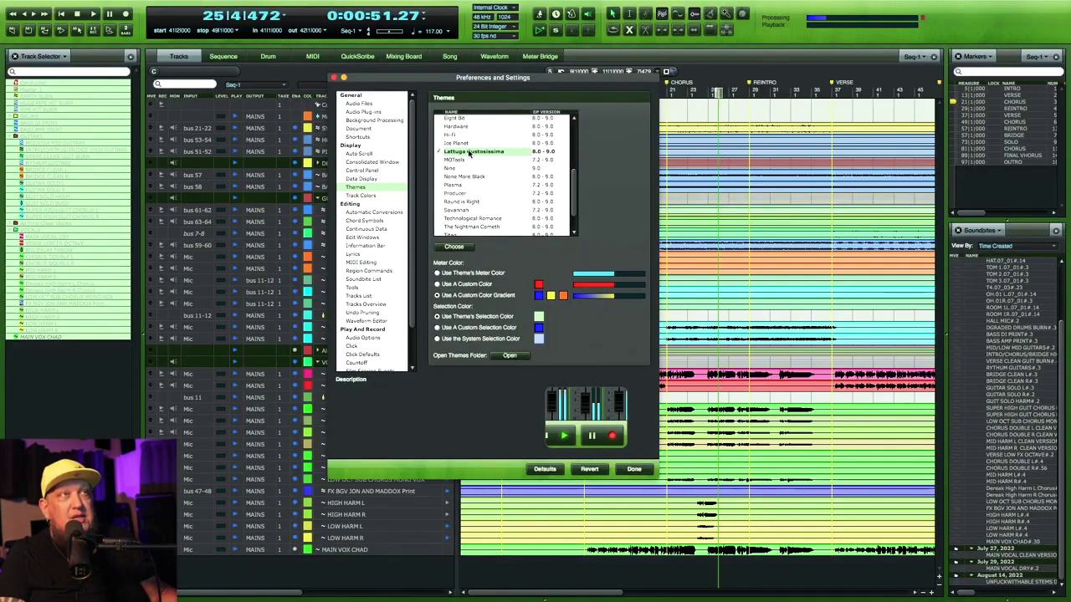
click(406, 56)
drag(420, 77, 307, 148)
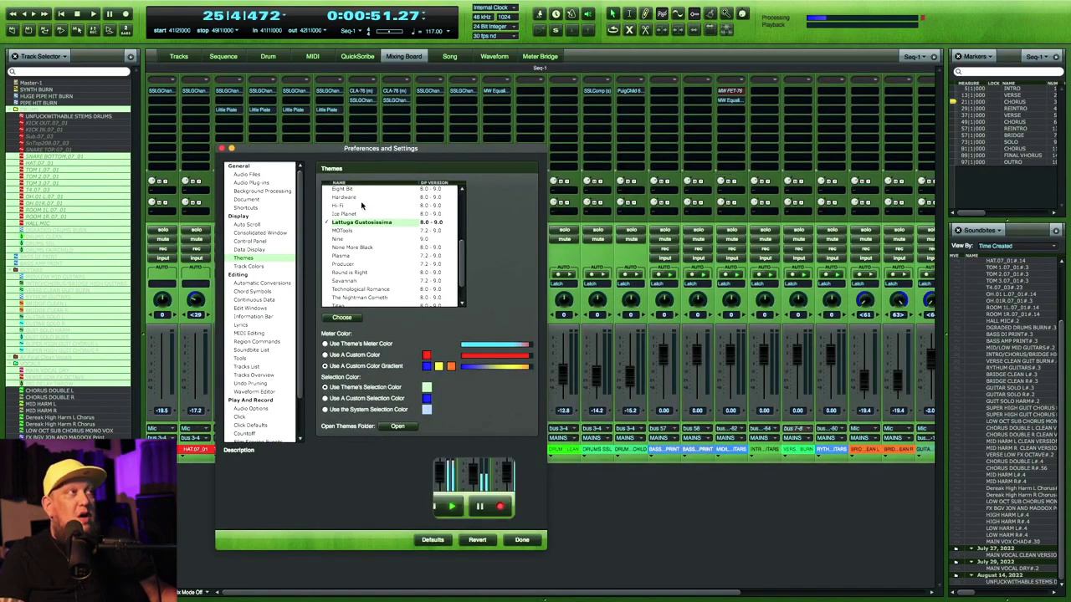
click(370, 255)
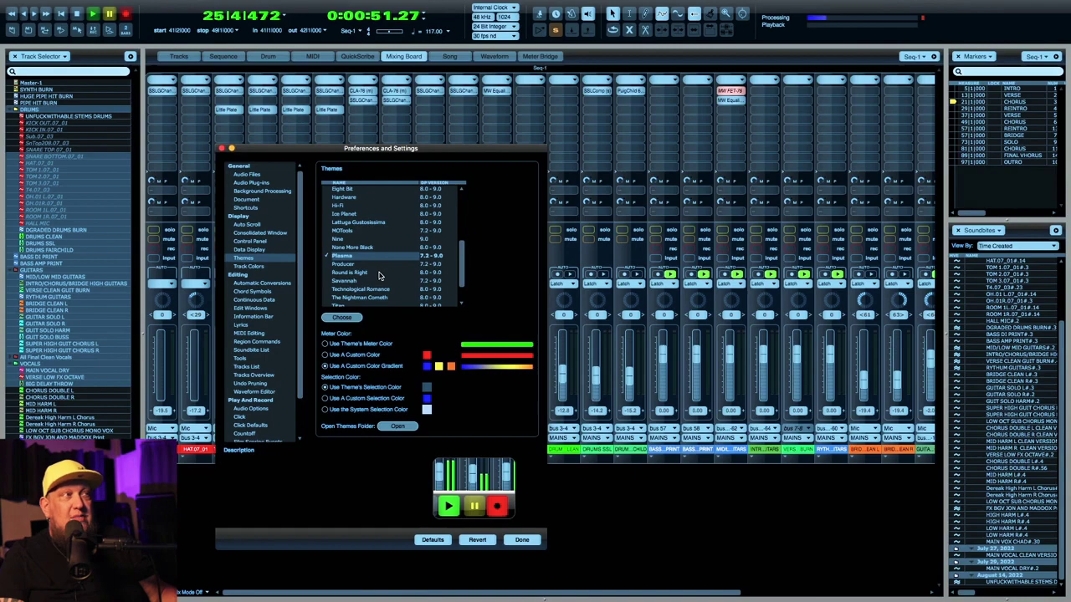
scroll(377, 272, down, 3)
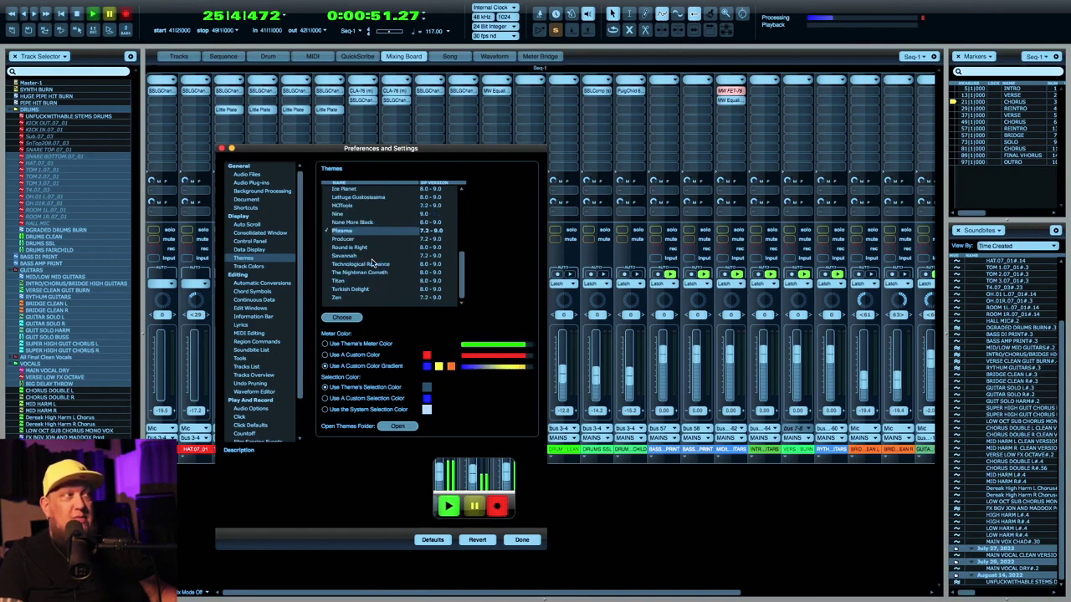
- Preview Technological Romance, Lattuga Gustosissima and Hi-Fi themes, finishing on Deluxe
click(372, 264)
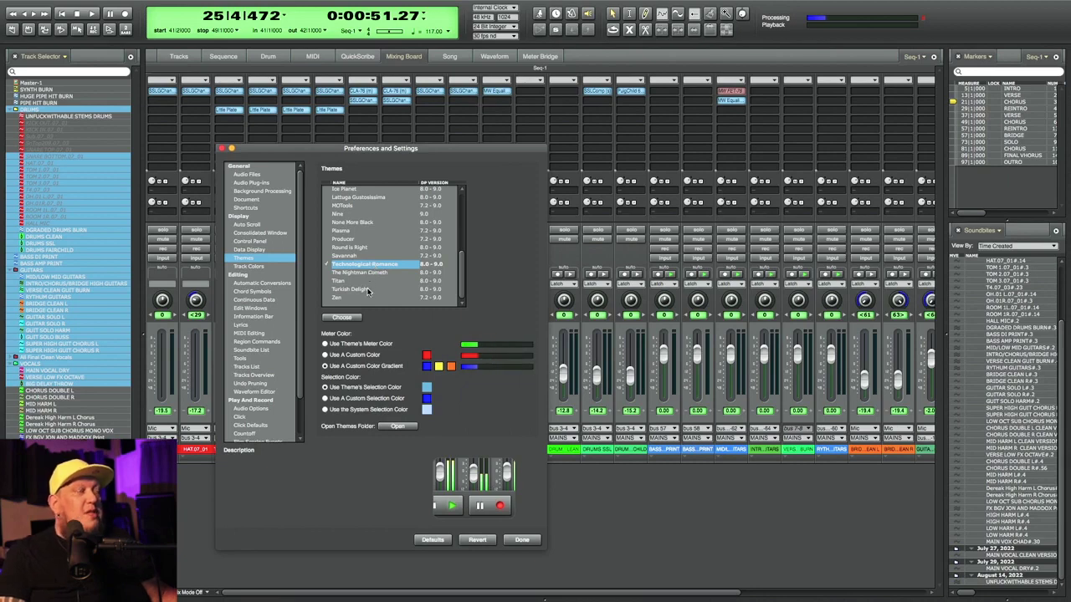
scroll(359, 251, up, 3)
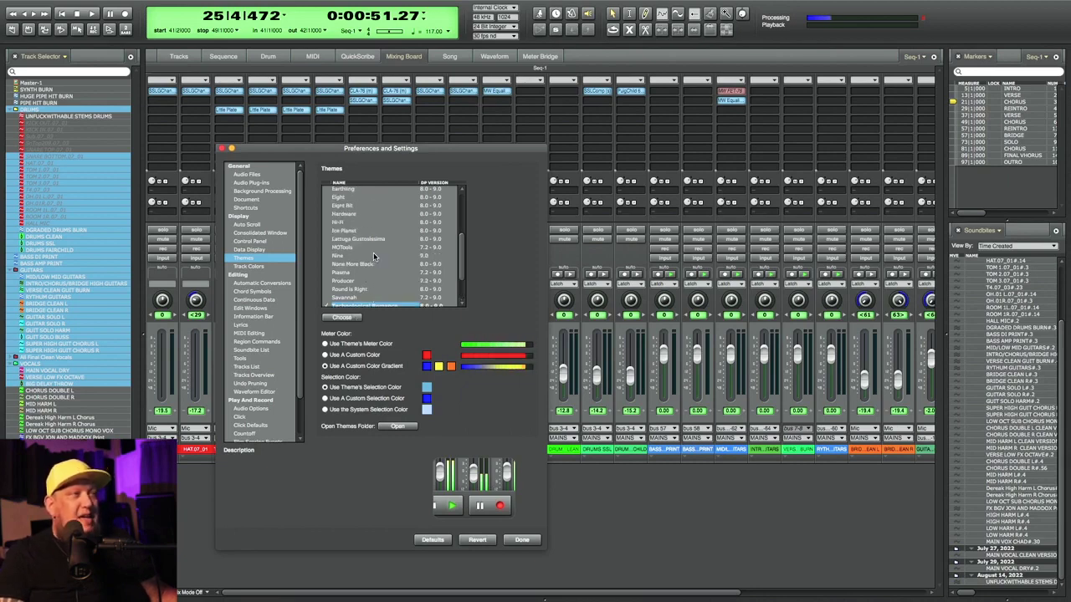
click(347, 239)
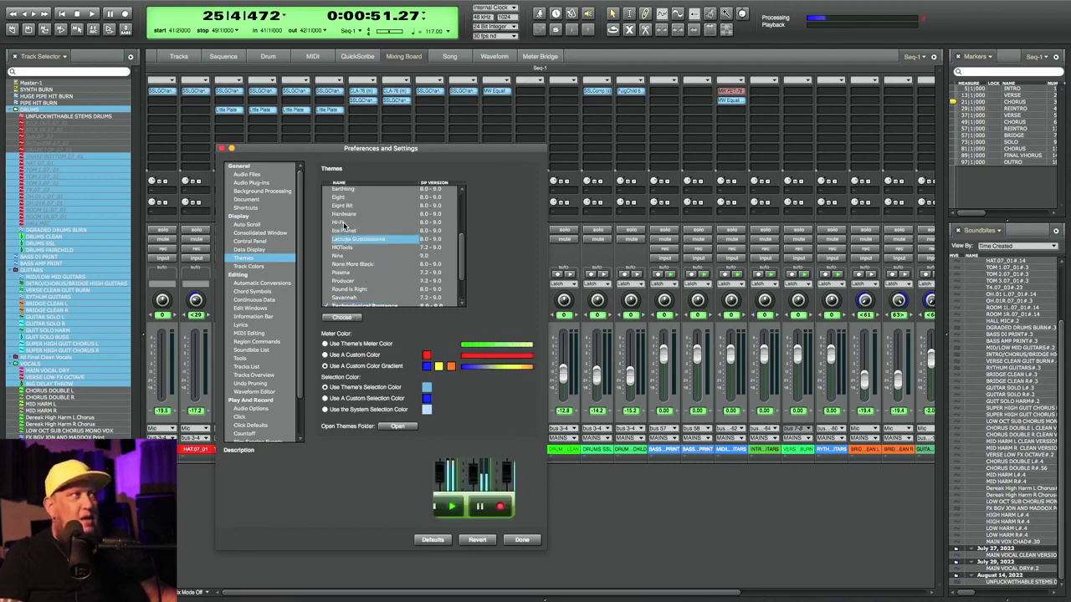
click(341, 222)
scroll(351, 242, up, 3)
click(354, 256)
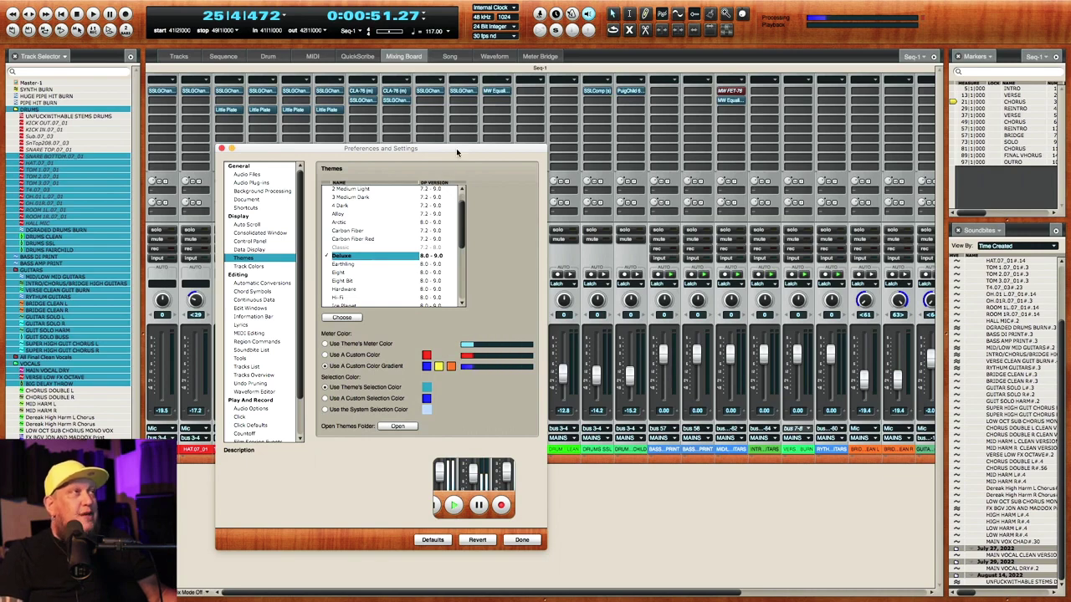
- Reapply the grey Producer theme from the Themes list and click Done to close Preferences
drag(456, 148, 598, 36)
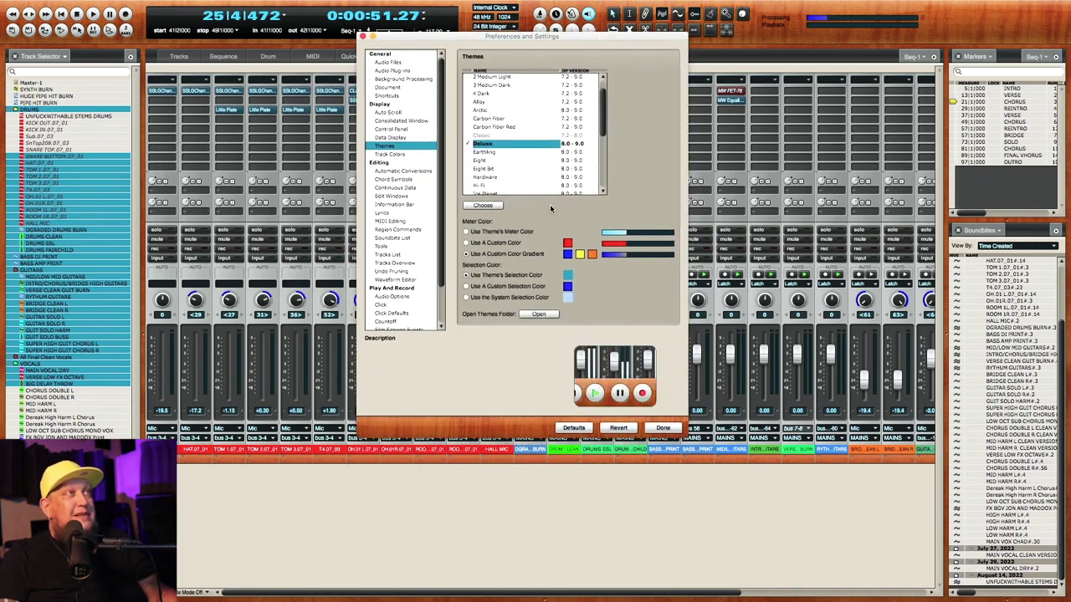
mouse_move(521, 234)
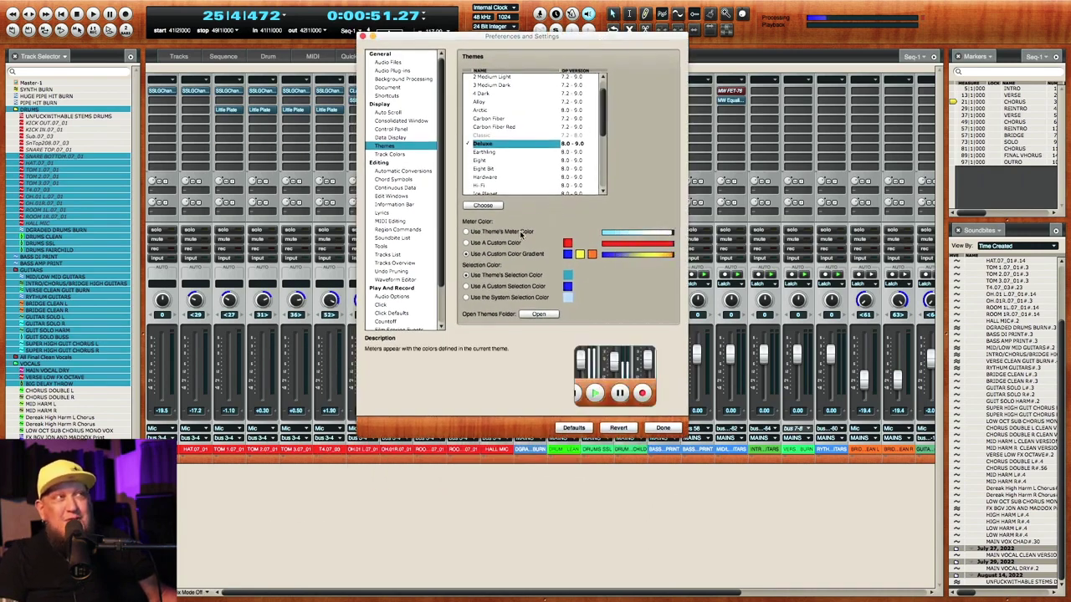
scroll(555, 161, up, 2)
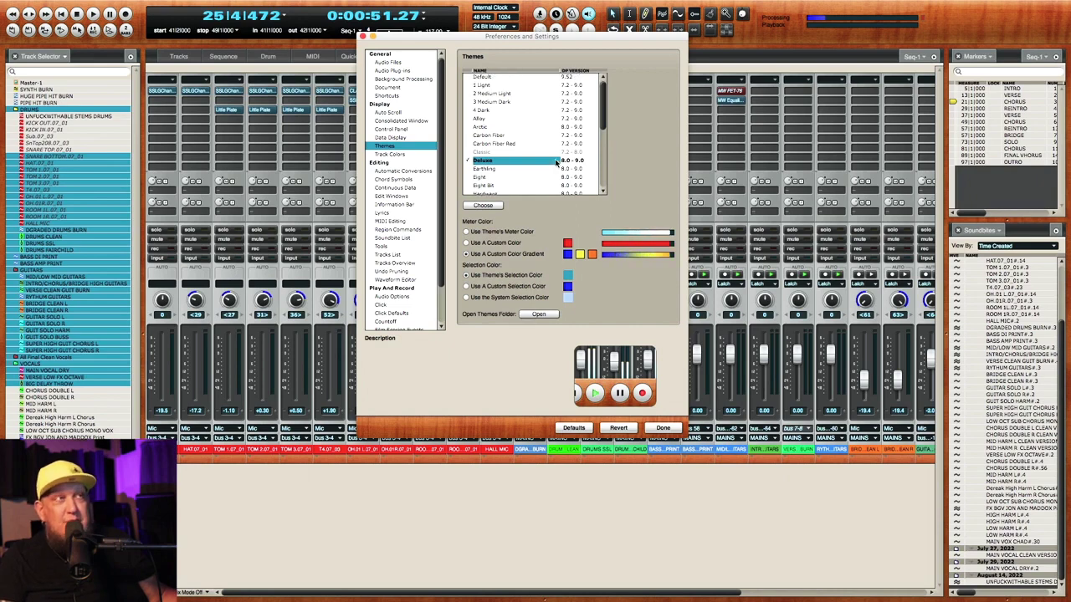
scroll(555, 162, down, 4)
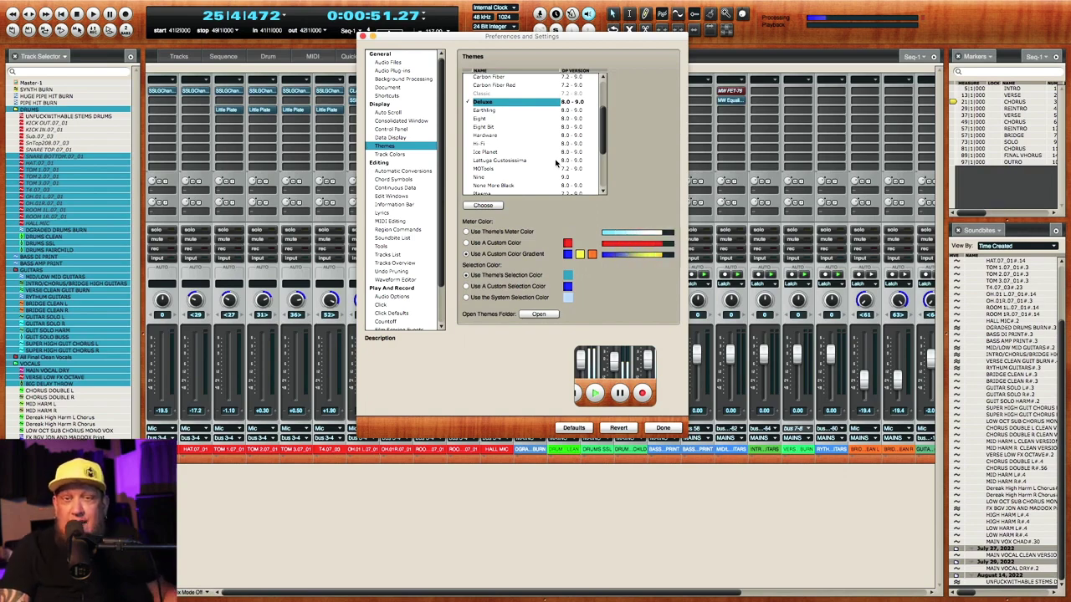
scroll(555, 164, down, 4)
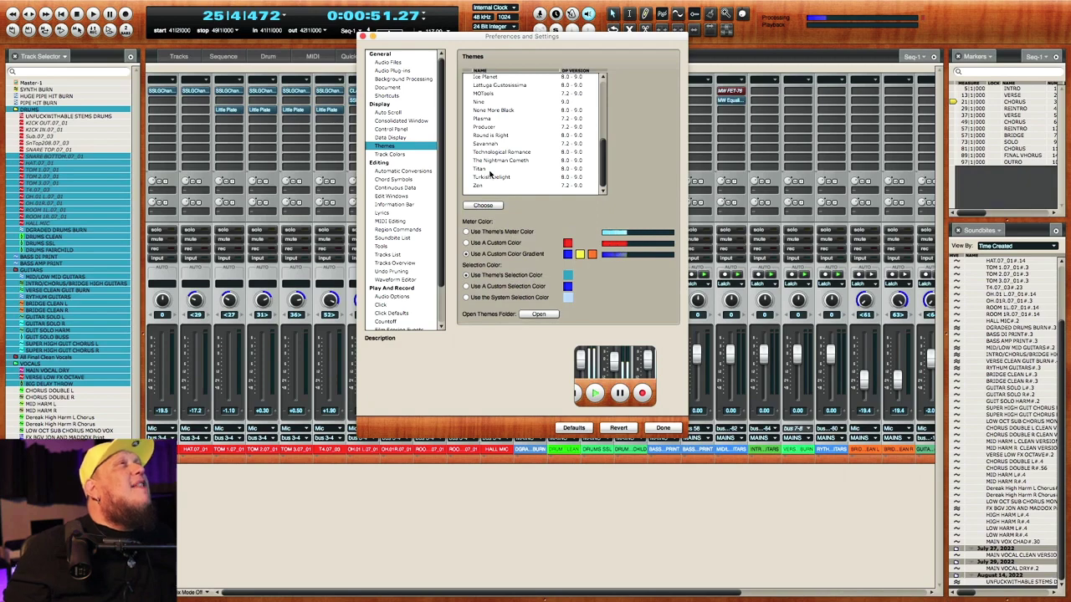
scroll(492, 170, up, 1)
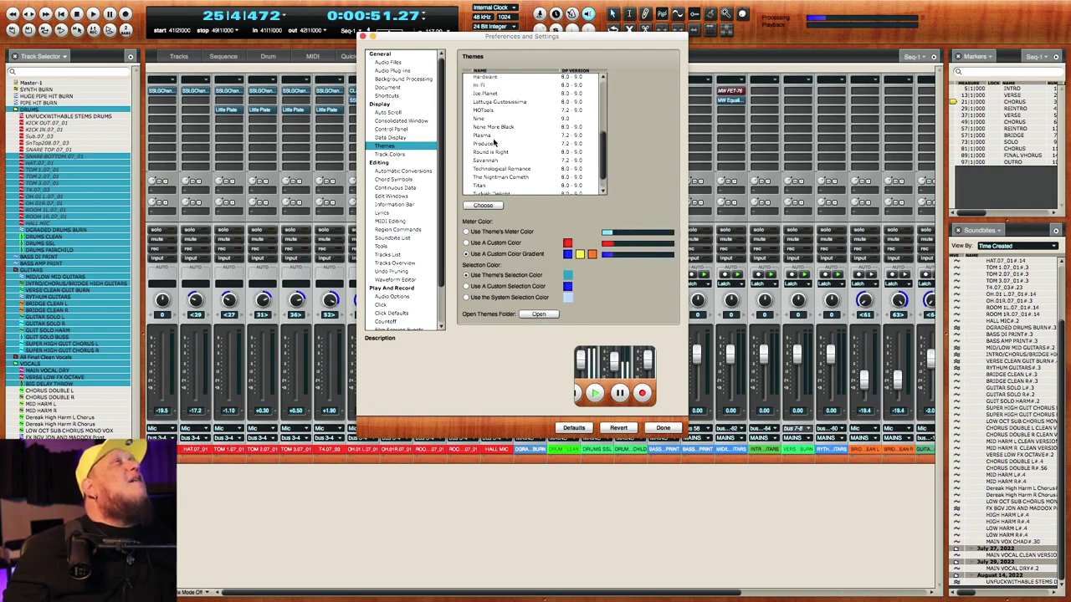
double_click(489, 143)
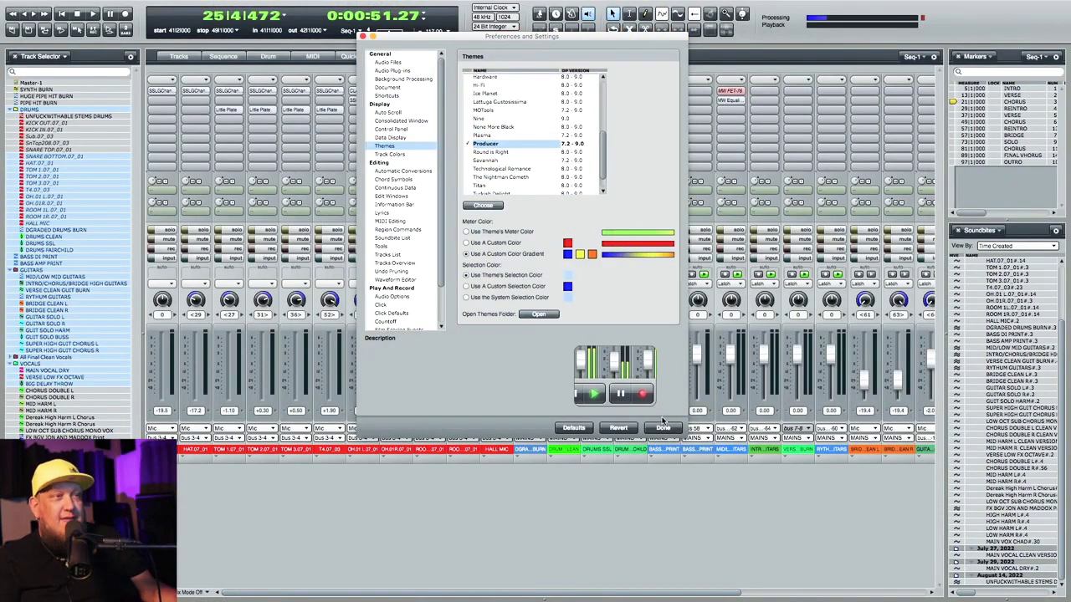
click(663, 426)
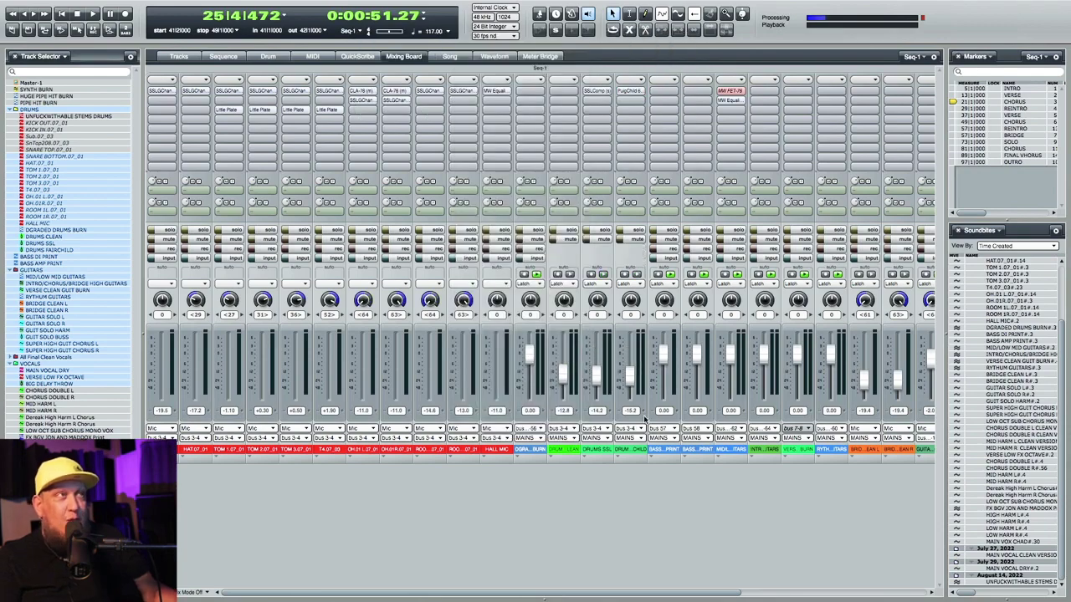